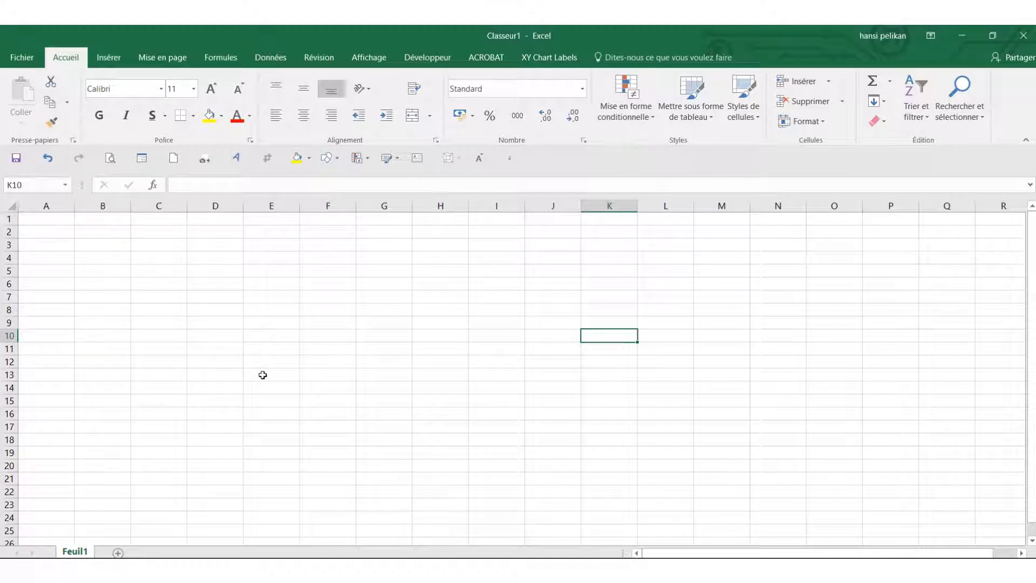
Step: Enter the headers Code, Article and Colisage in cells A1 to C1
left_click(42, 218)
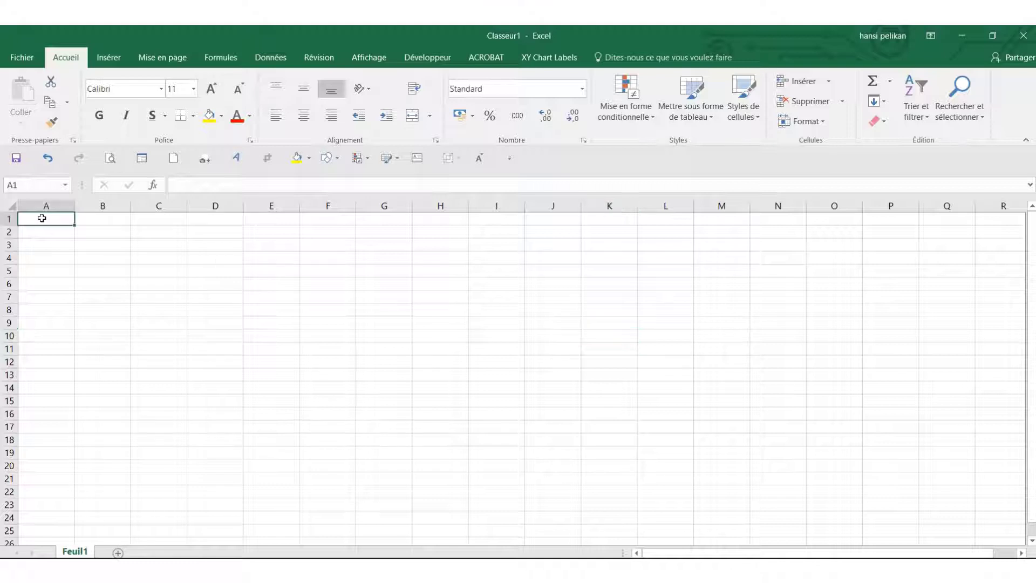
type("Code")
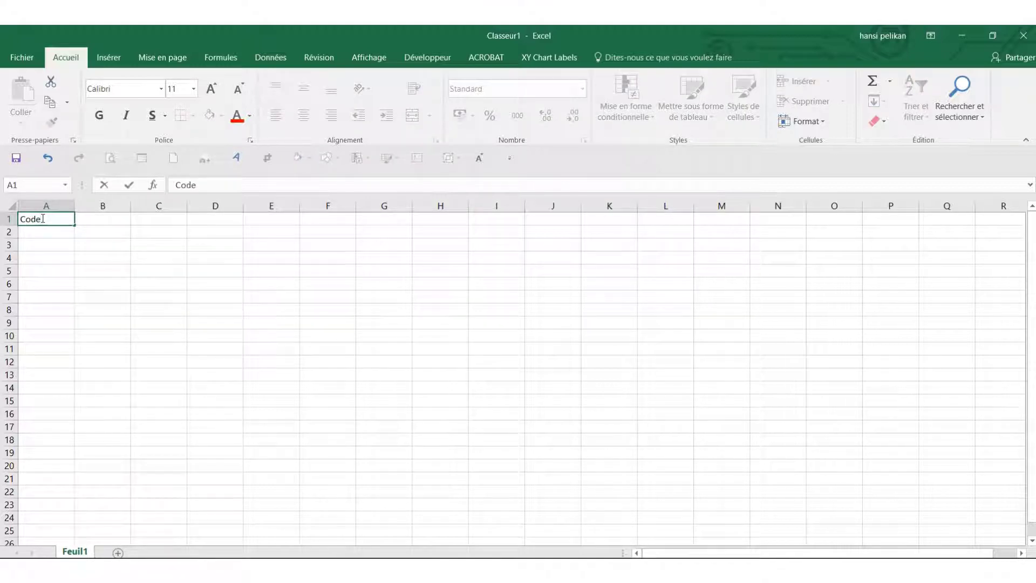
key("Tab")
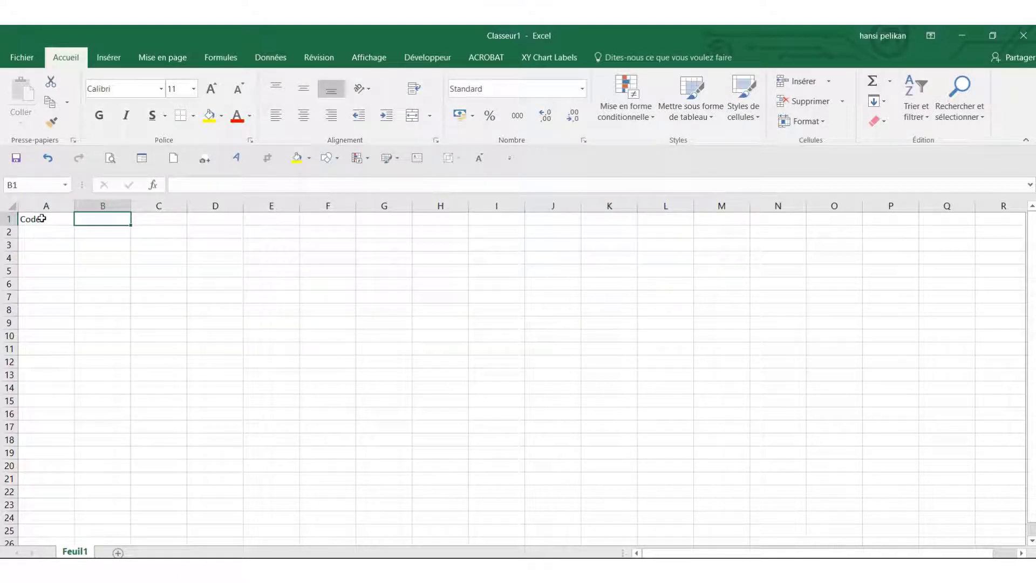
type("Arti")
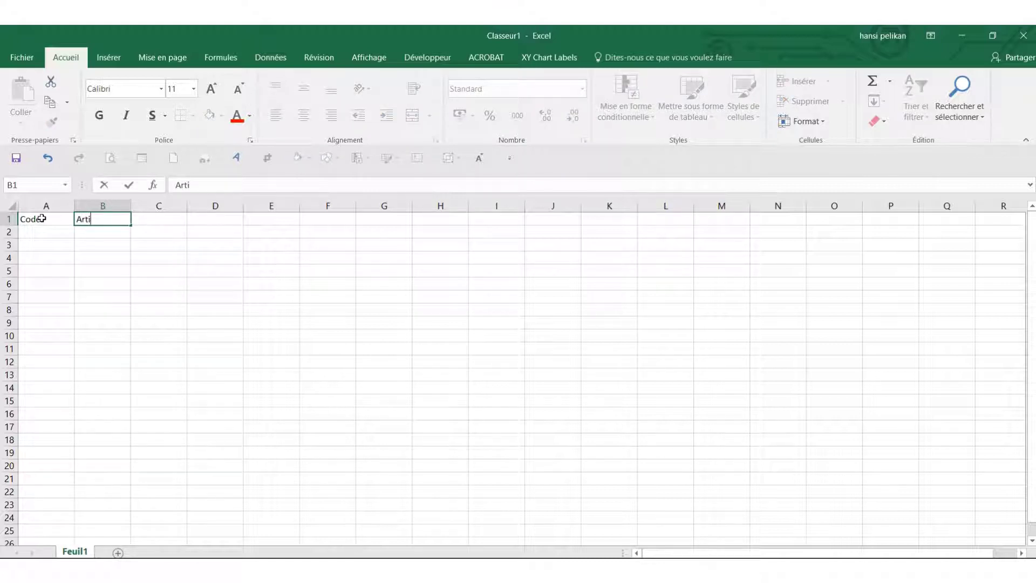
type("cle")
key("Tab")
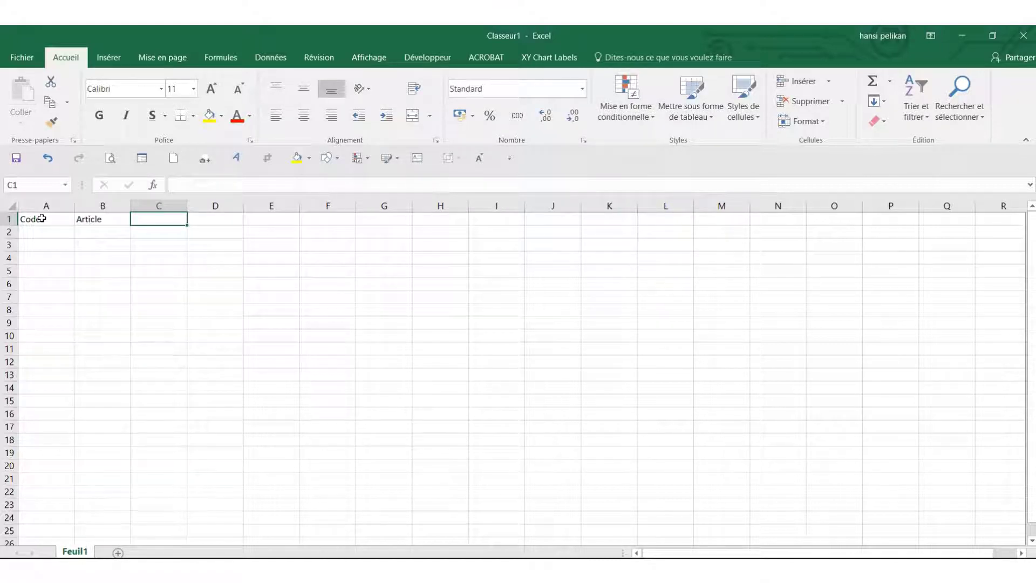
type("Colisage")
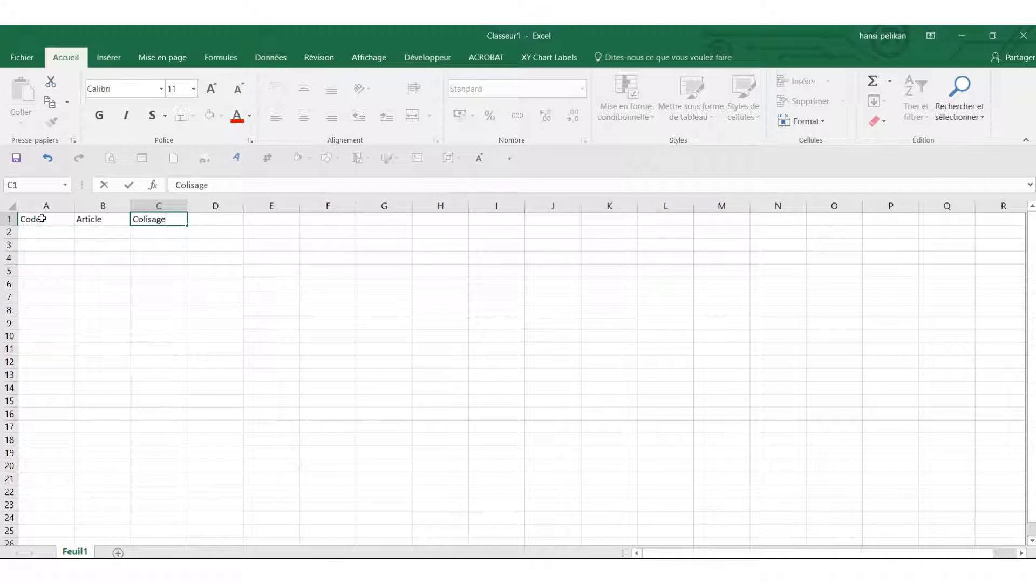
key("Tab")
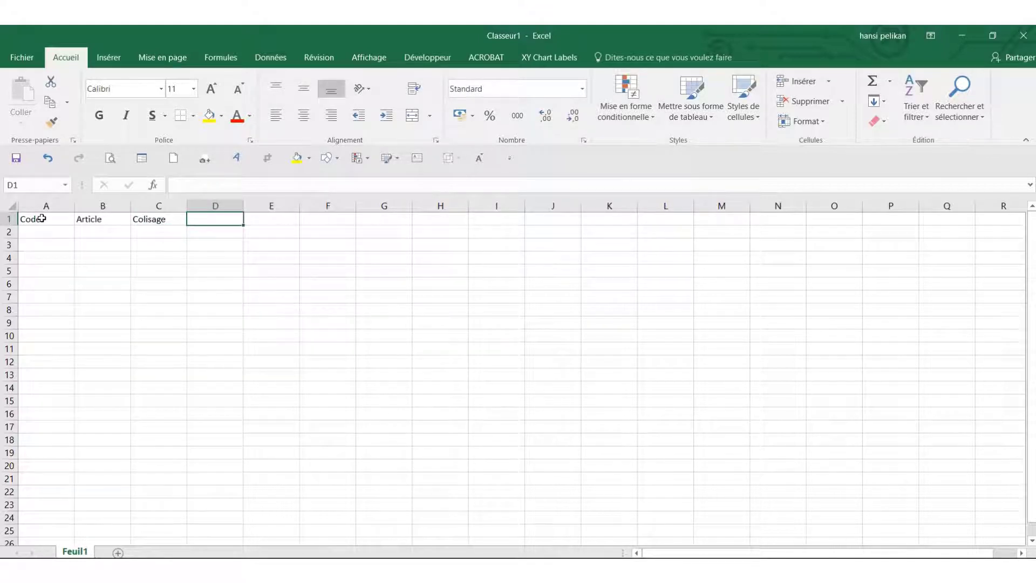
Step: Enter the headers Nbre de pièces, Total Unitaire HT and Total TH in cells D1 to F1
type("Nb")
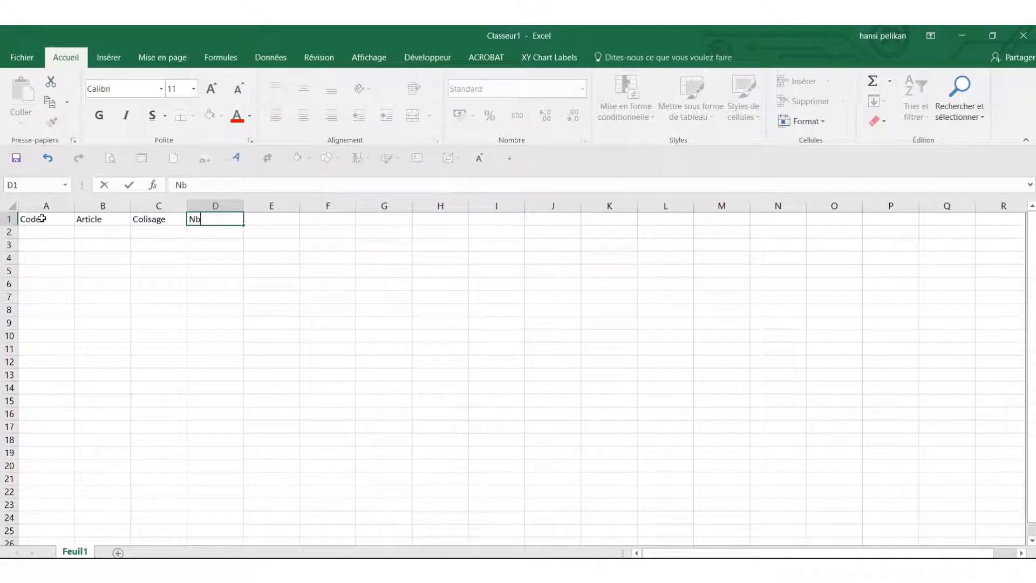
type("re de pièces")
key("Tab")
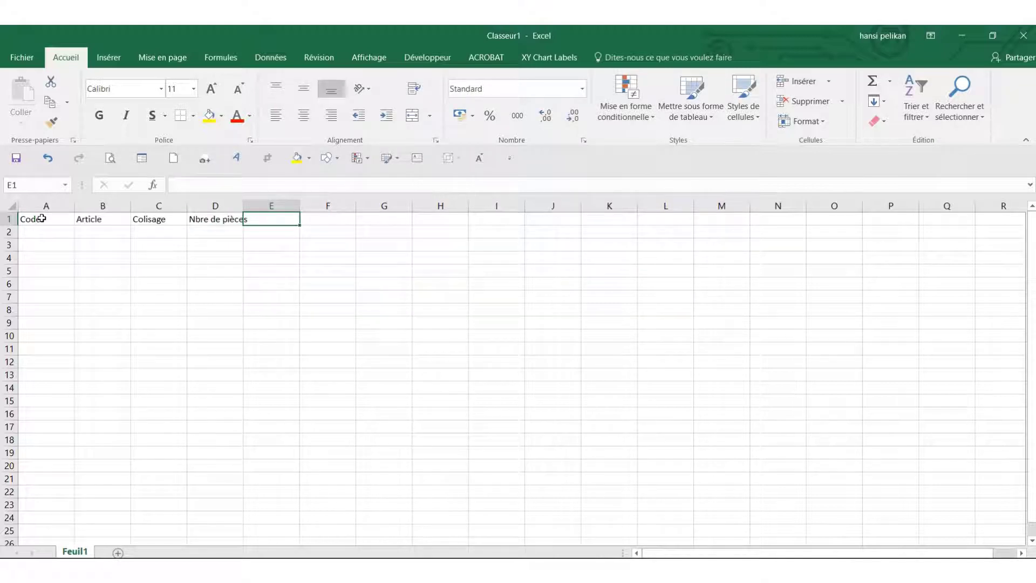
type("T")
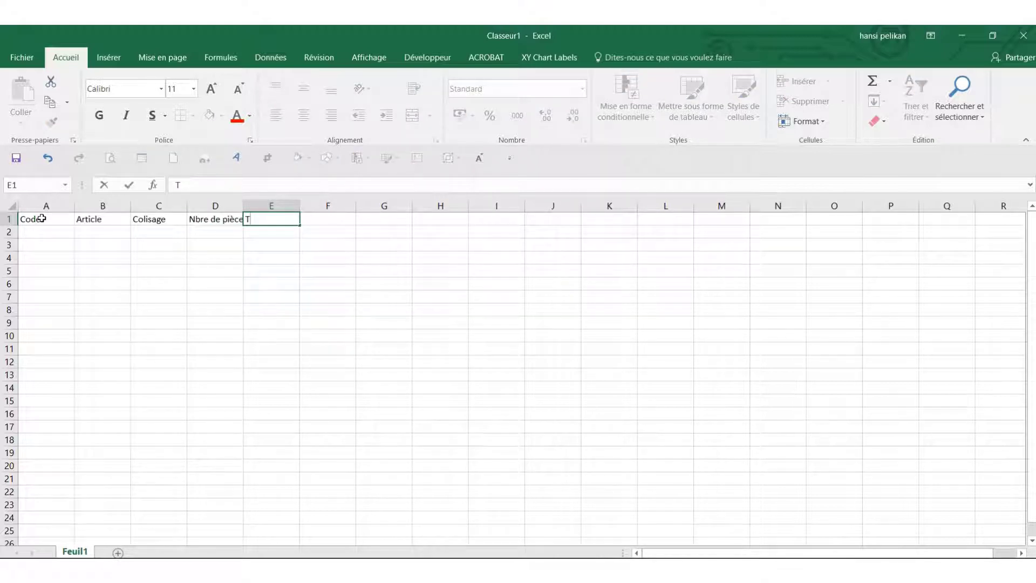
type("otal Unitaire HT")
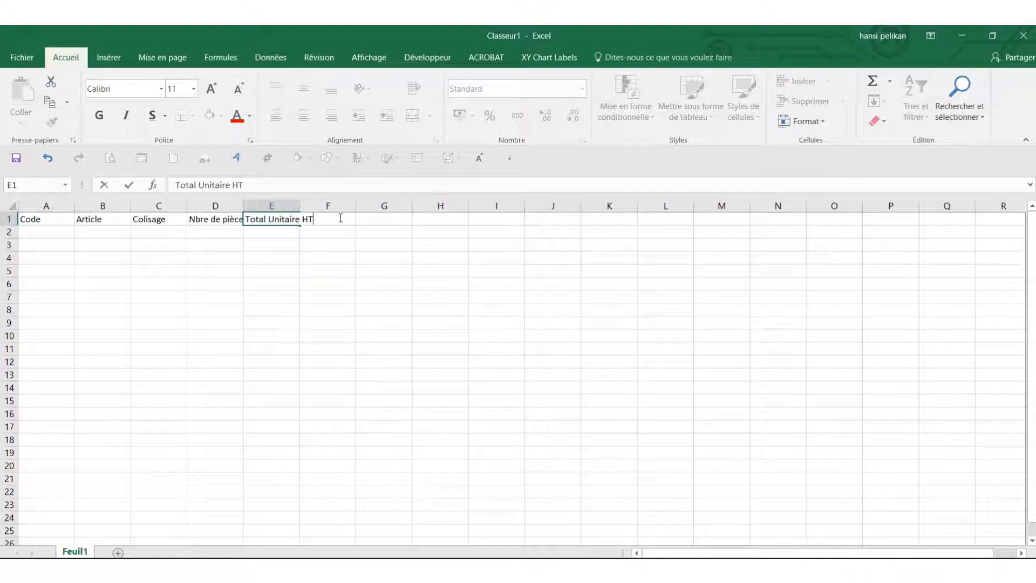
left_click(330, 230)
left_click(330, 220)
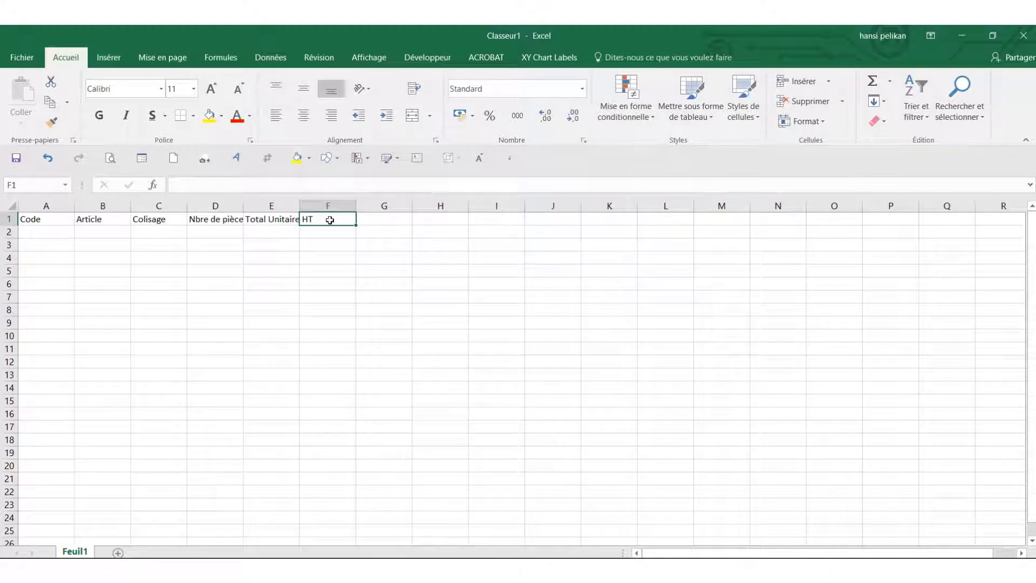
type("Ta")
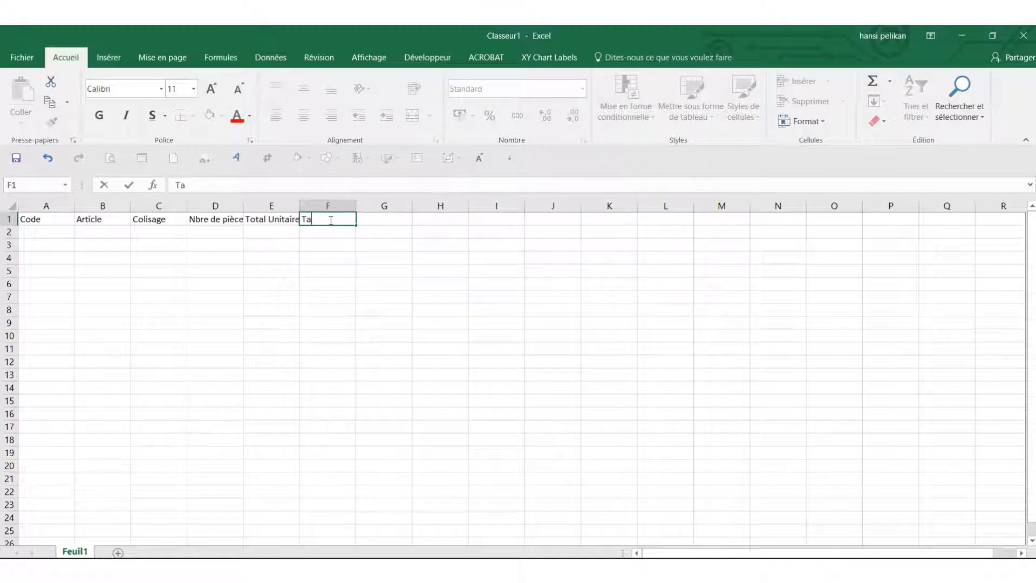
type("otal TH")
left_click(272, 243)
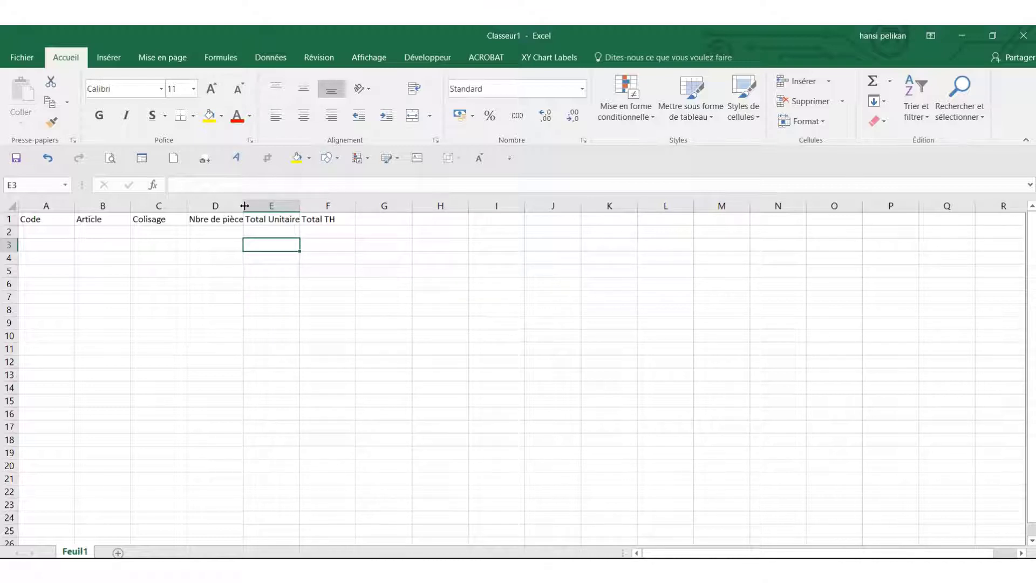
Step: Widen columns D and E to fit their header text in full
left_click_drag(244, 206, 252, 205)
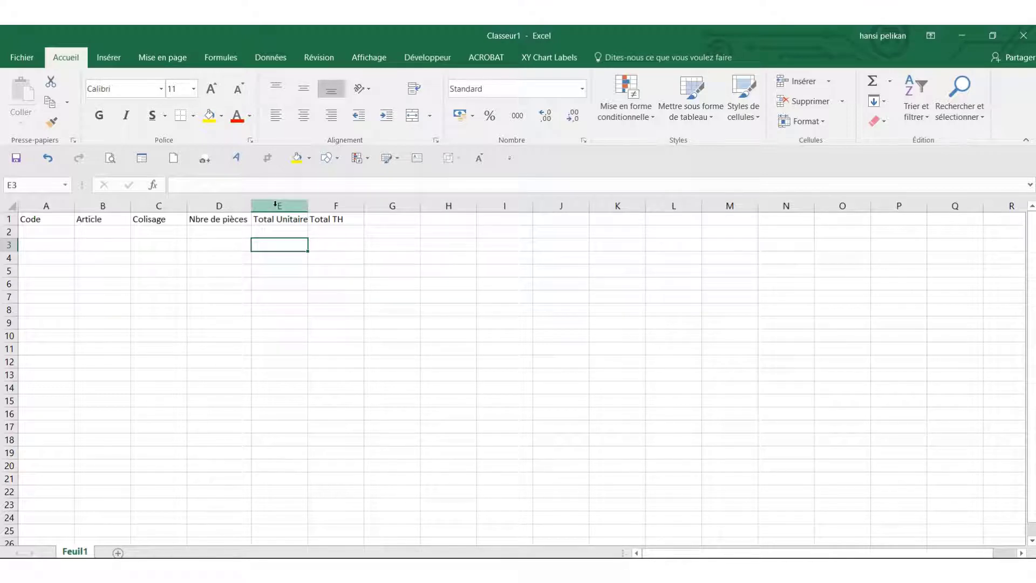
double_click(308, 205)
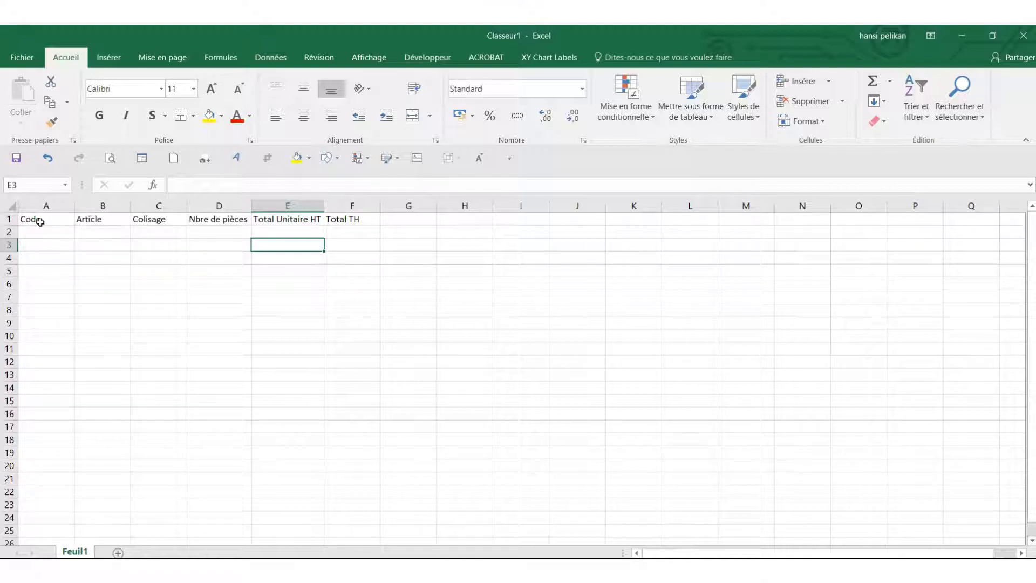
left_click_drag(40, 222, 341, 227)
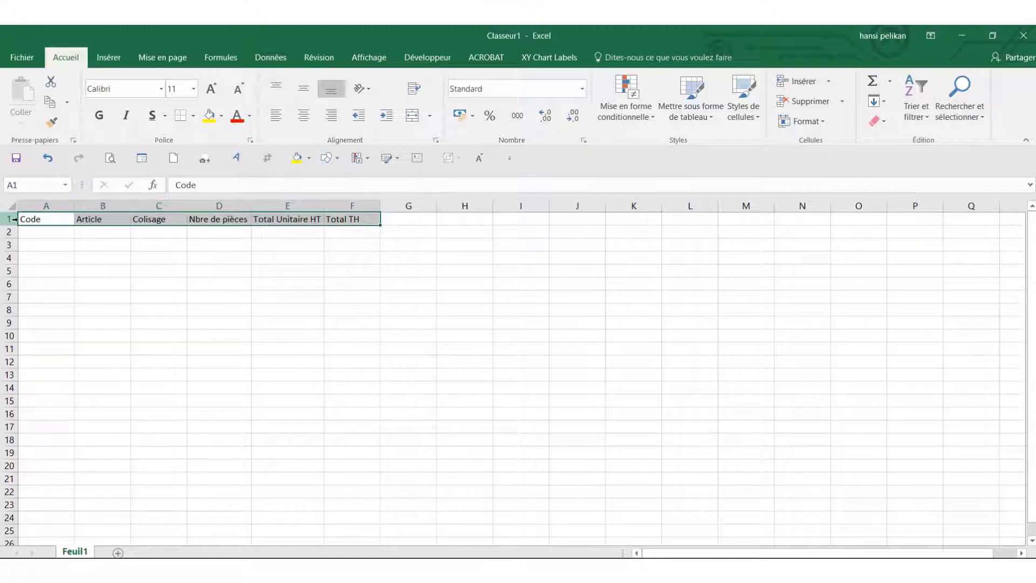
Step: Enter the code SAV in A2 and the article Savon 50 g in B2
left_click(48, 235)
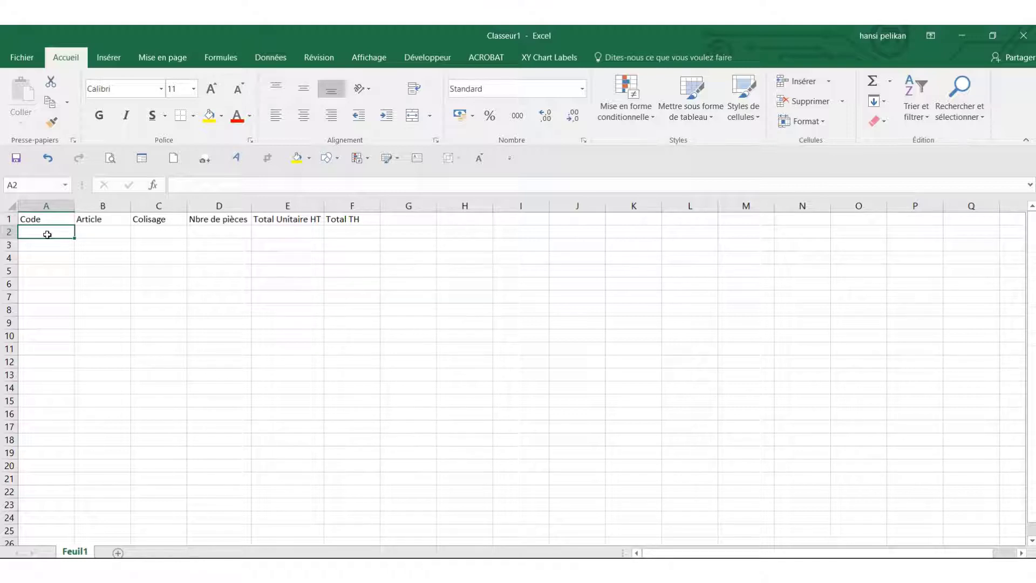
type("SAV")
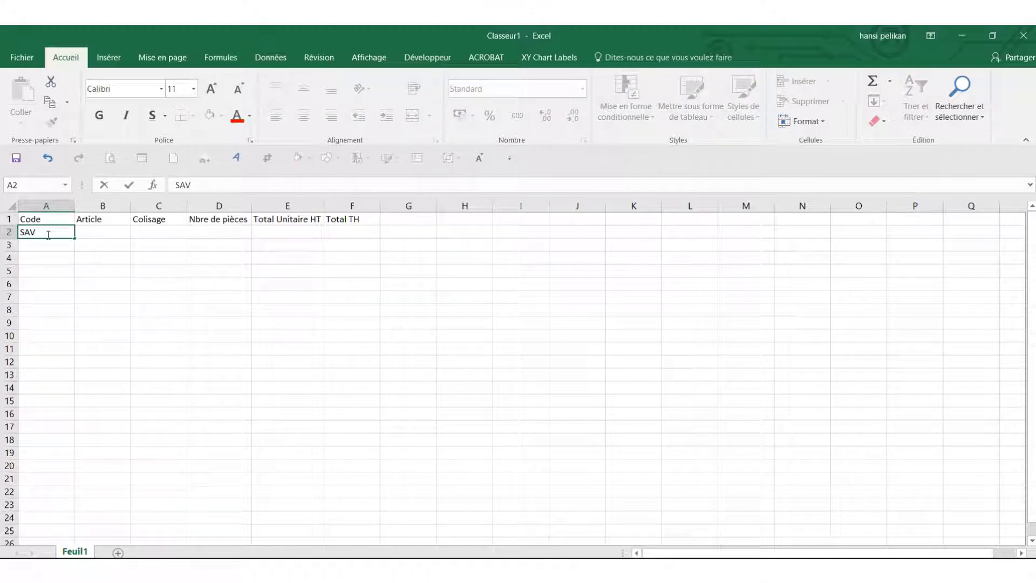
key("Tab")
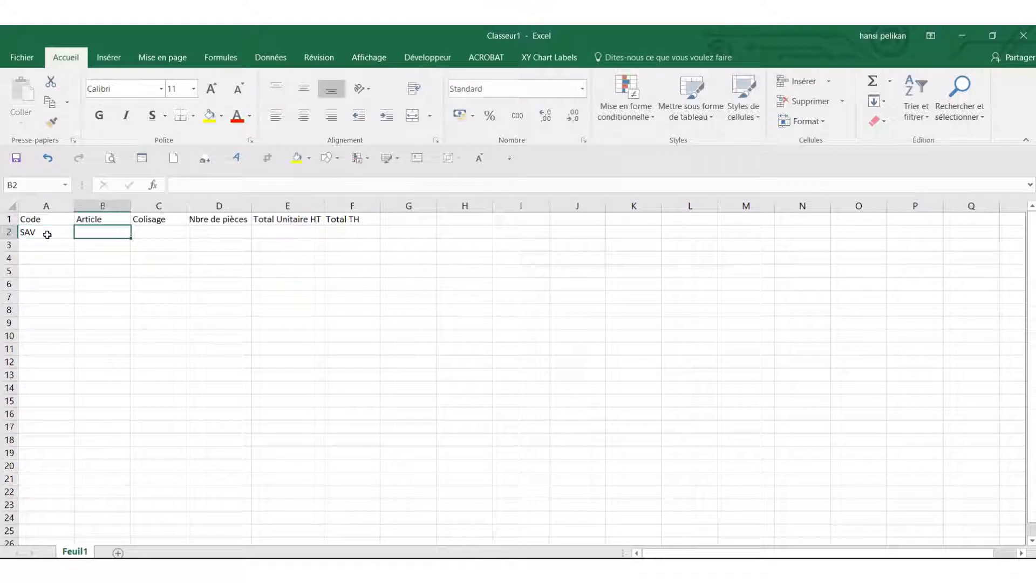
type("Savon ")
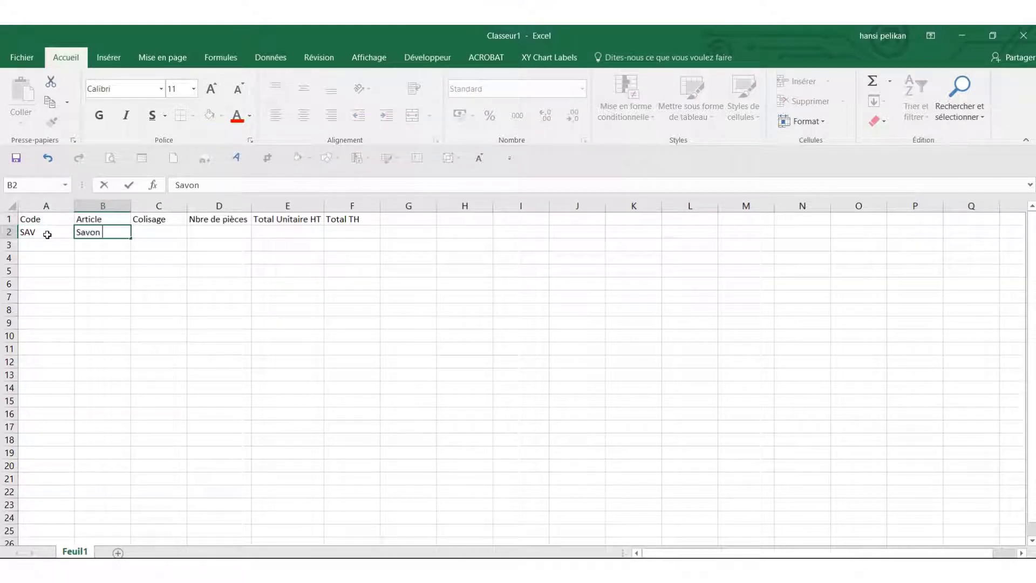
type("50 g")
key("Tab")
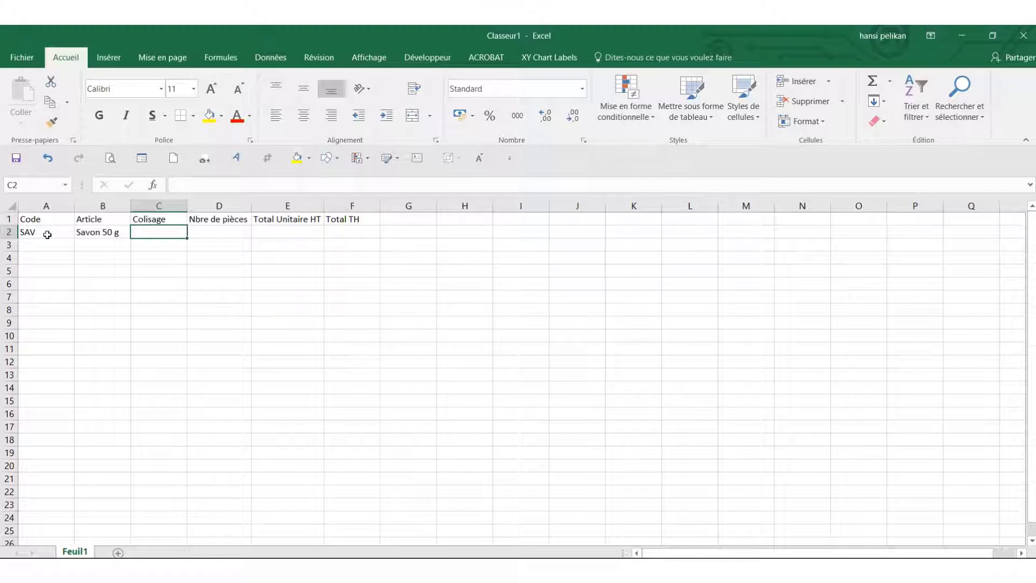
Step: Complete the soap row with Carton as packaging, 500 pieces and a unit amount of 0,16 in C2 to E2
type("Cart")
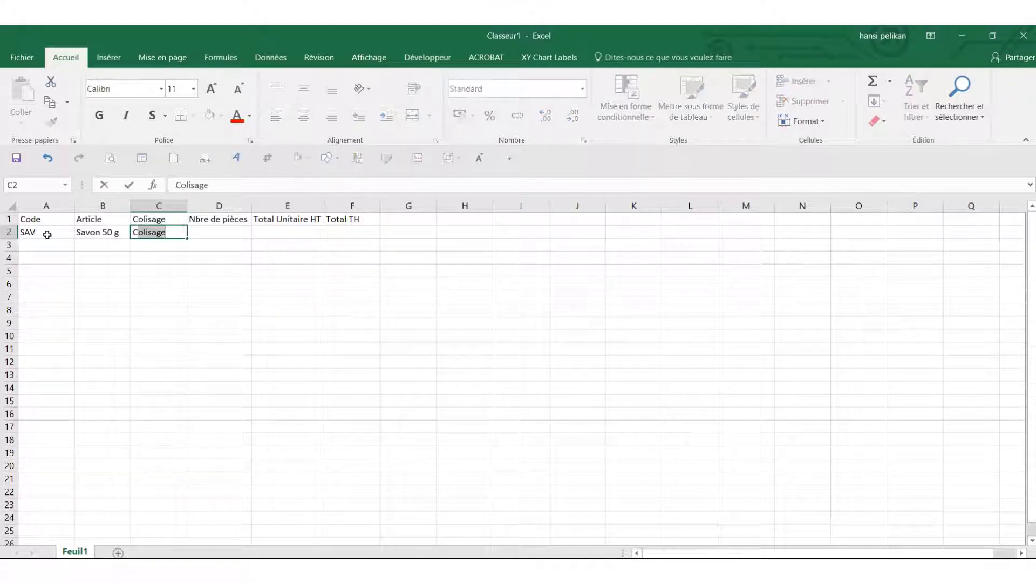
type("on")
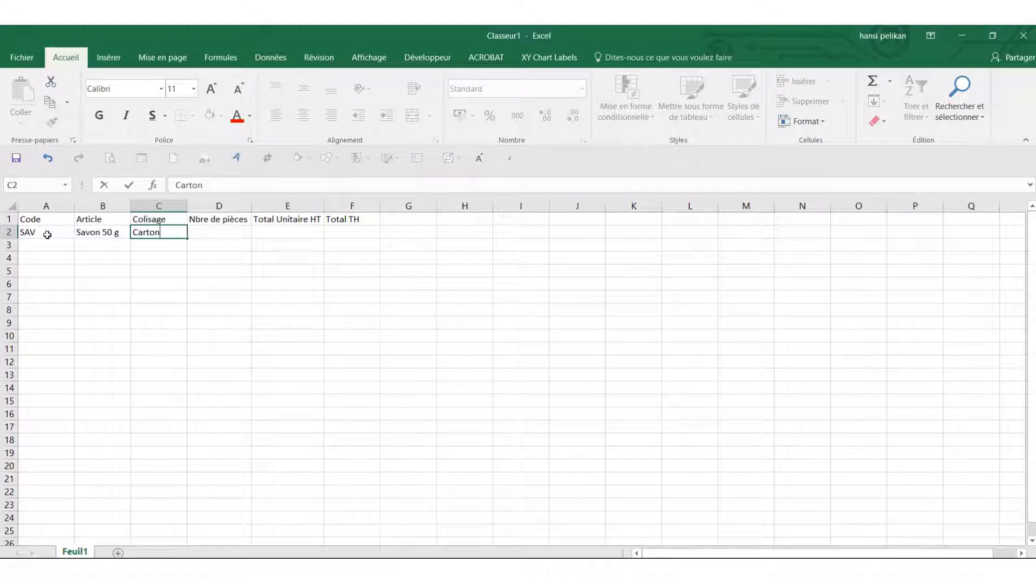
key("Tab")
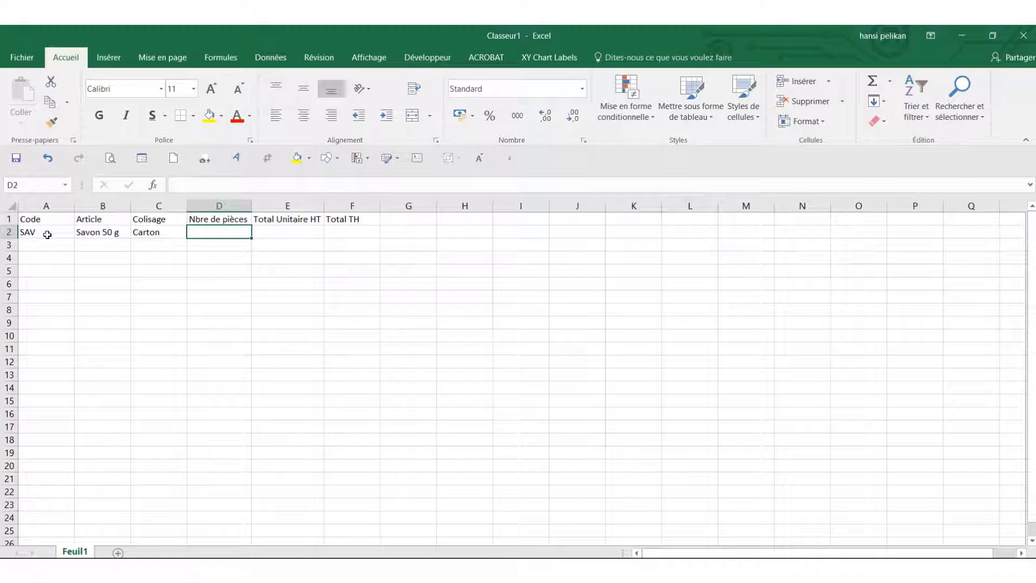
type("500")
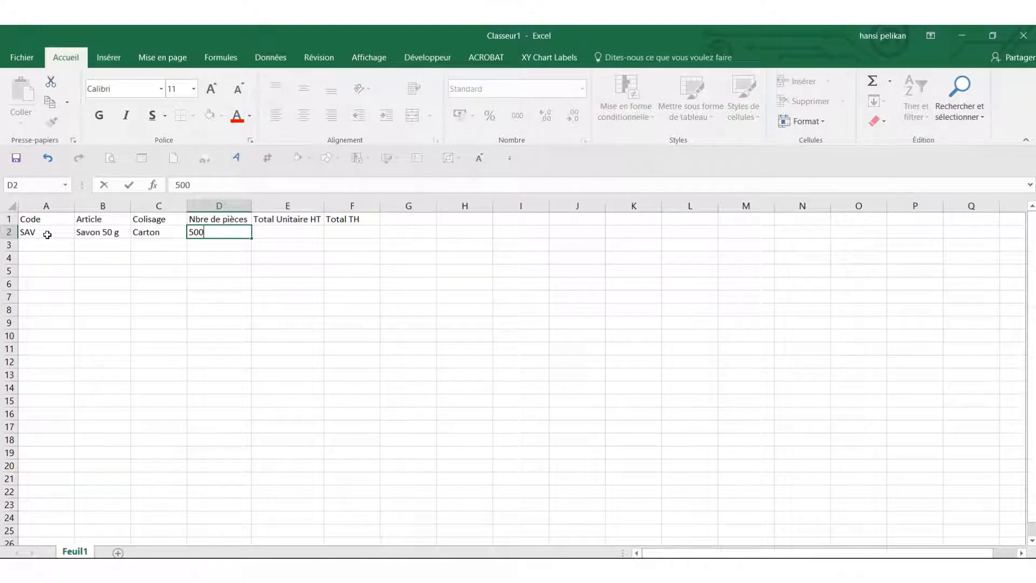
key("Tab")
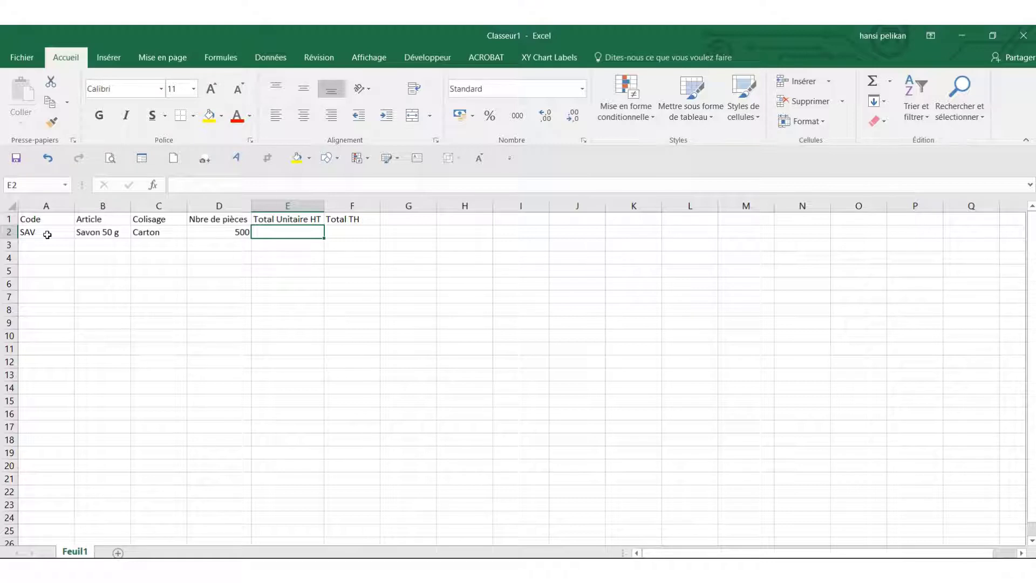
type("0,16")
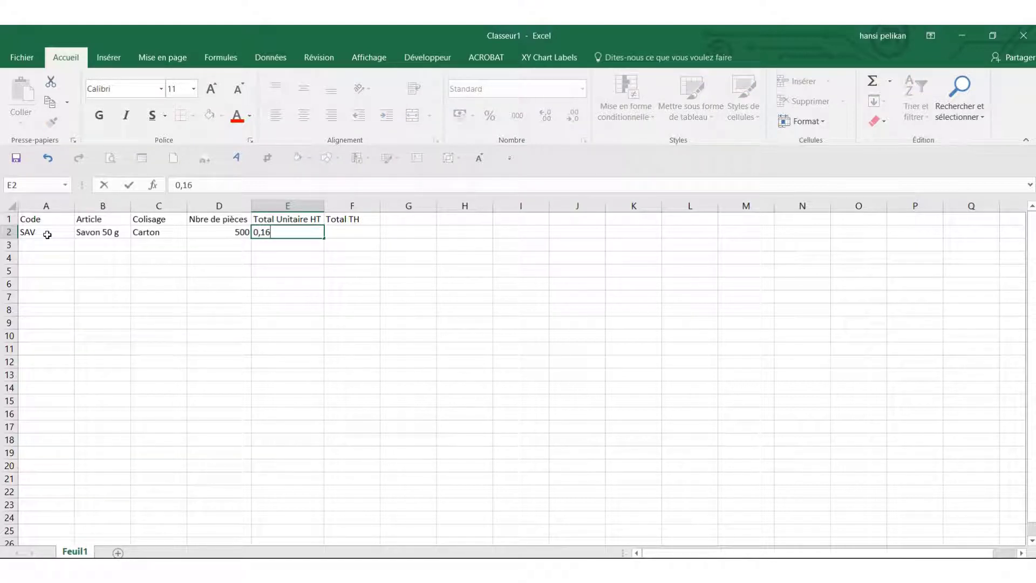
key("Tab")
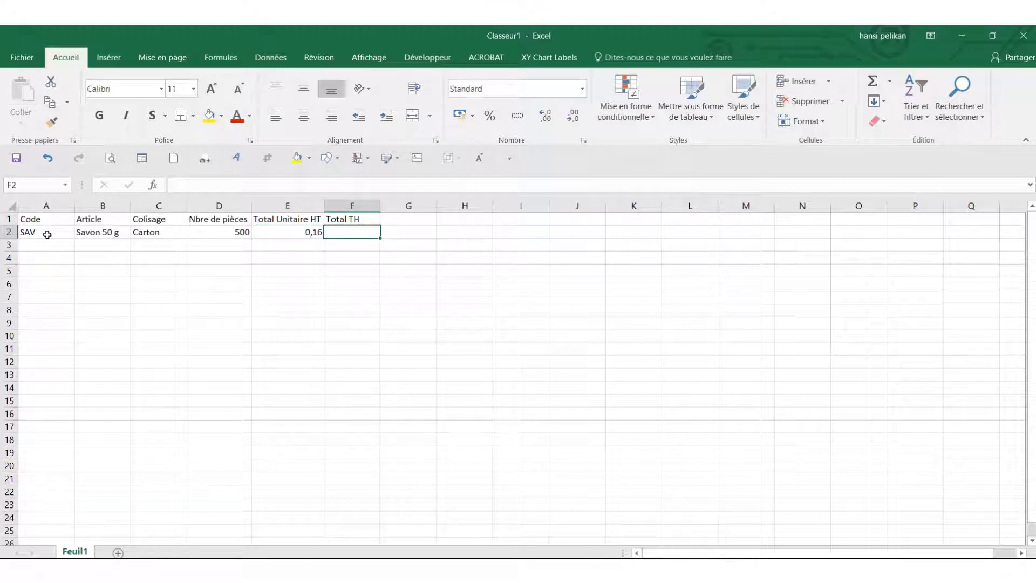
Step: Correct the header in cell F1 to read Total HT
left_click(349, 220)
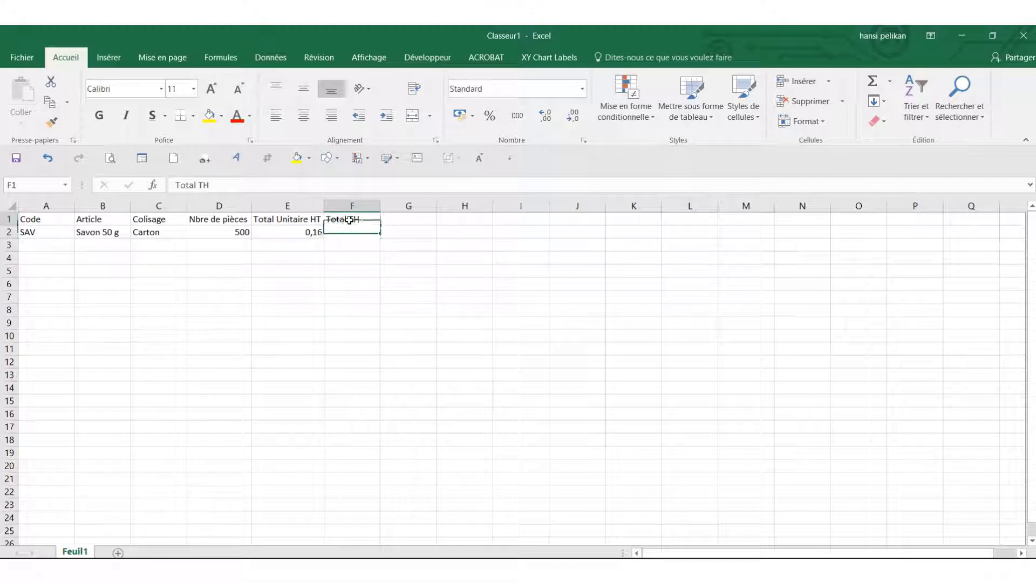
left_click(234, 186)
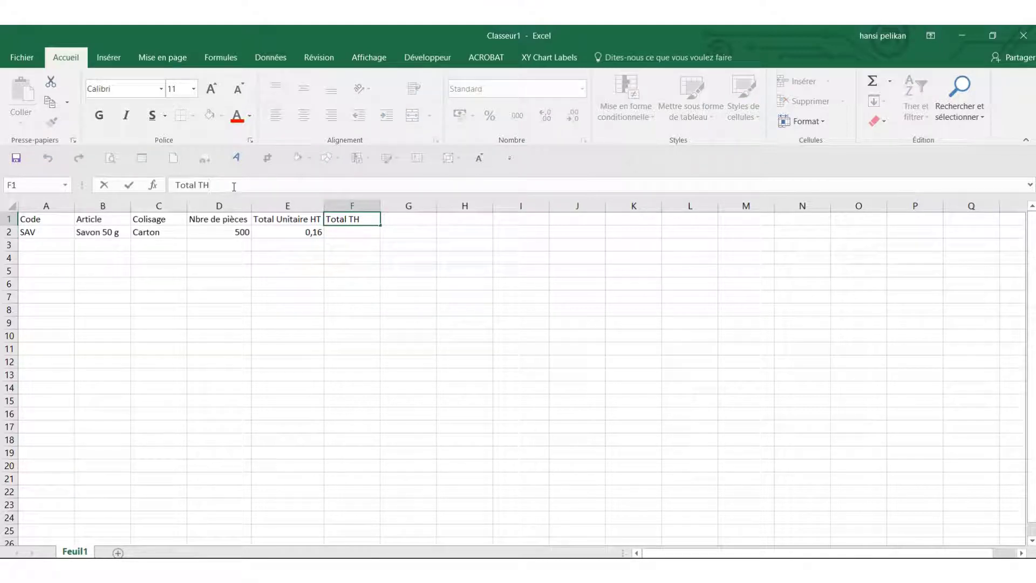
key("BackSpace")
key("BackSpace")
type("HT")
key("Return")
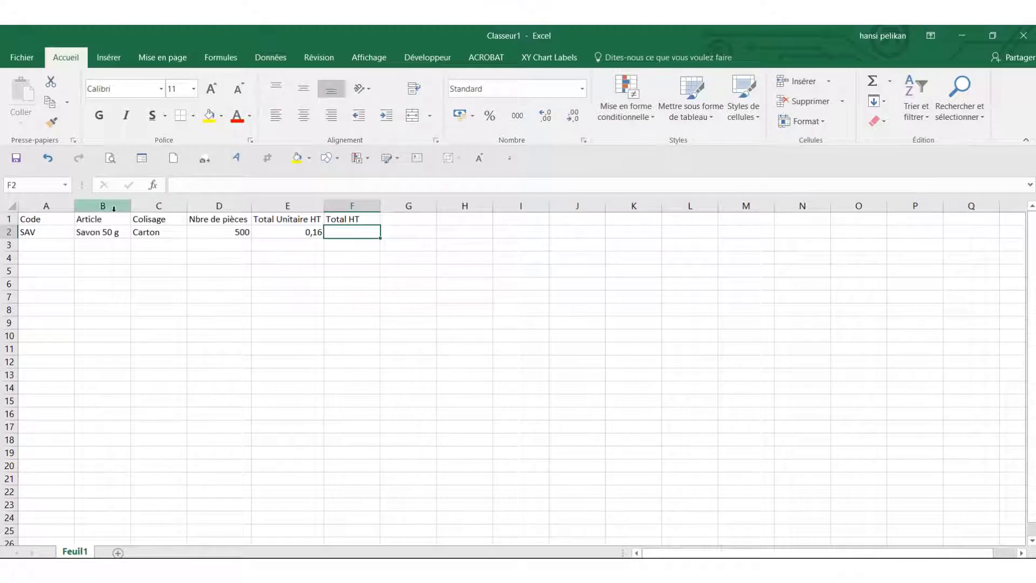
left_click(225, 231)
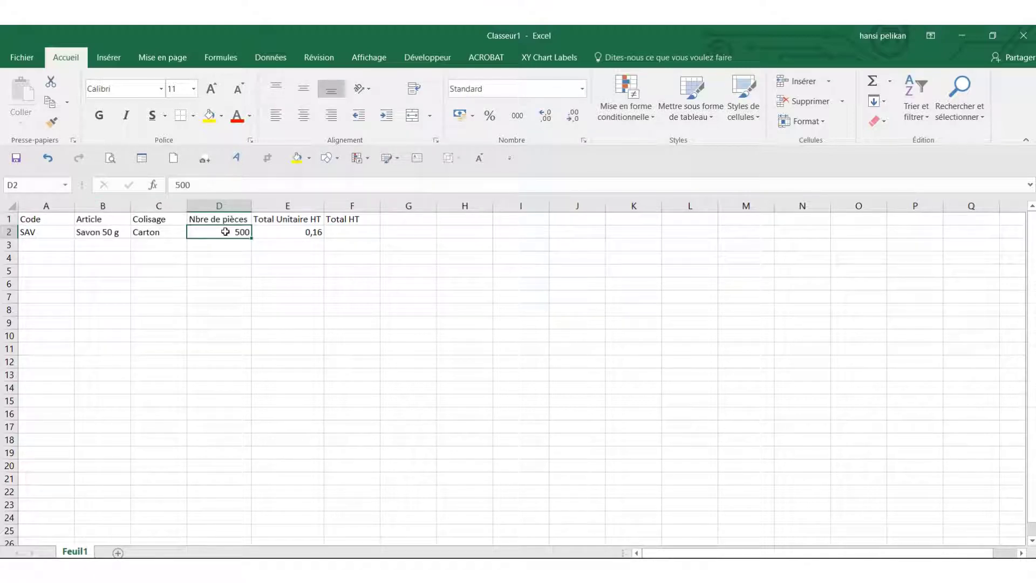
left_click_drag(68, 220, 347, 217)
left_click_drag(64, 230, 138, 231)
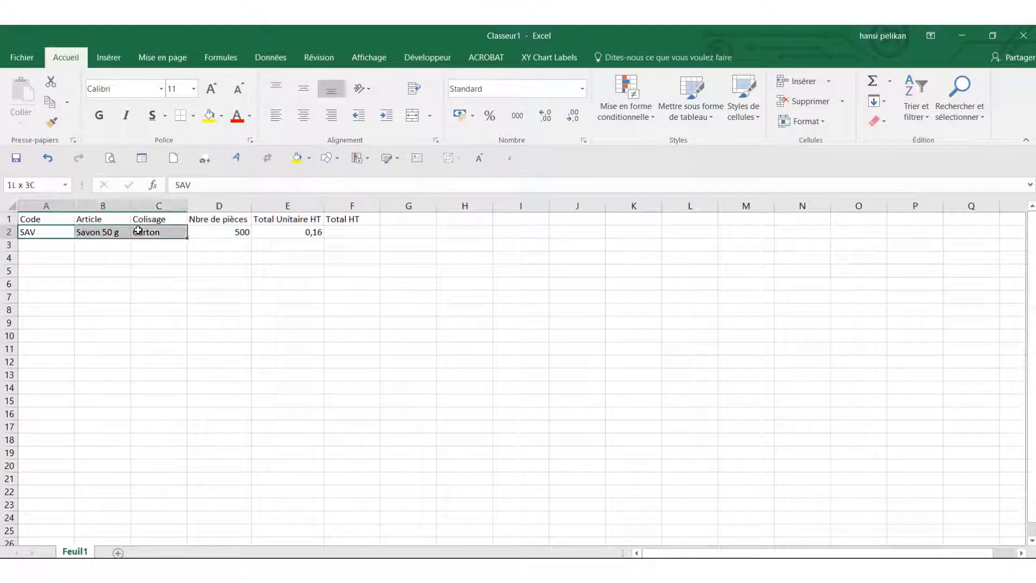
left_click_drag(236, 231, 297, 234)
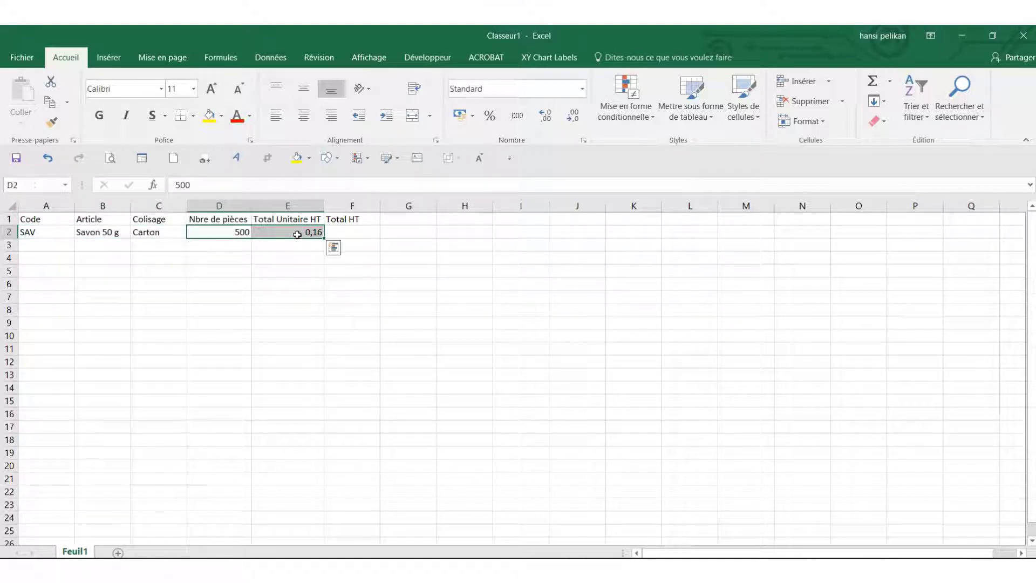
Step: Apply the euro accounting format to the unit amount in cell E2
left_click(207, 234)
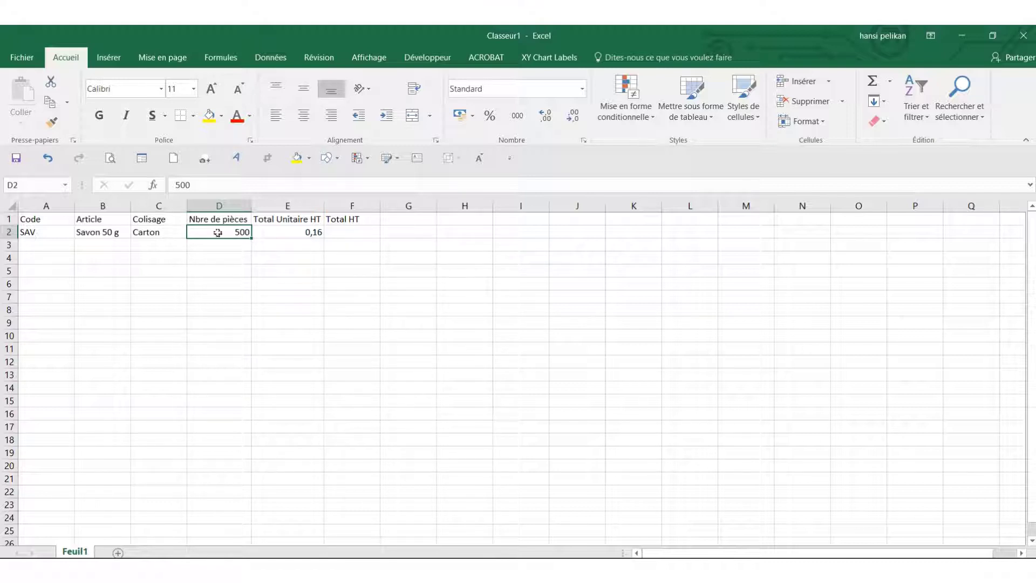
left_click(281, 232)
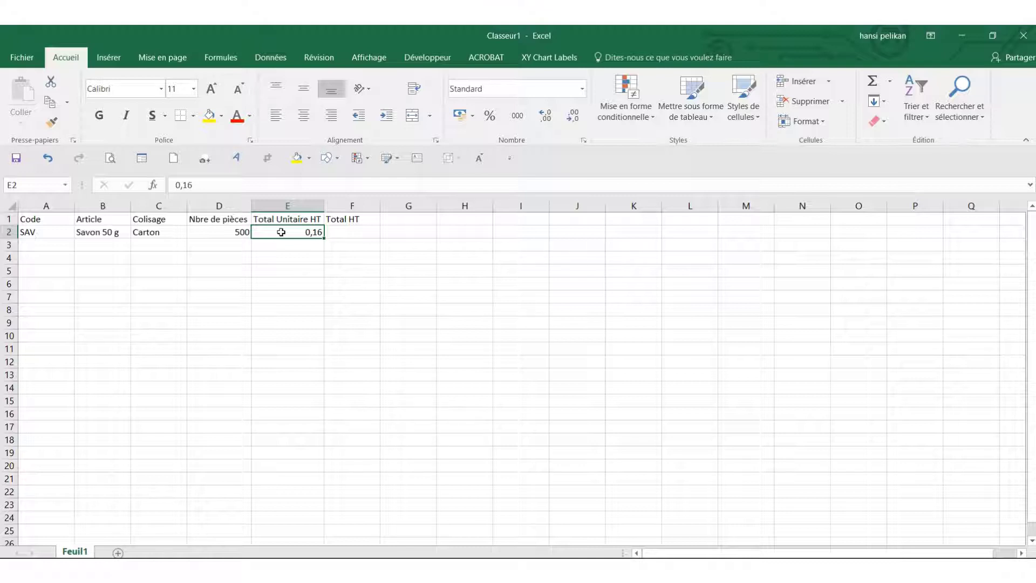
left_click(459, 118)
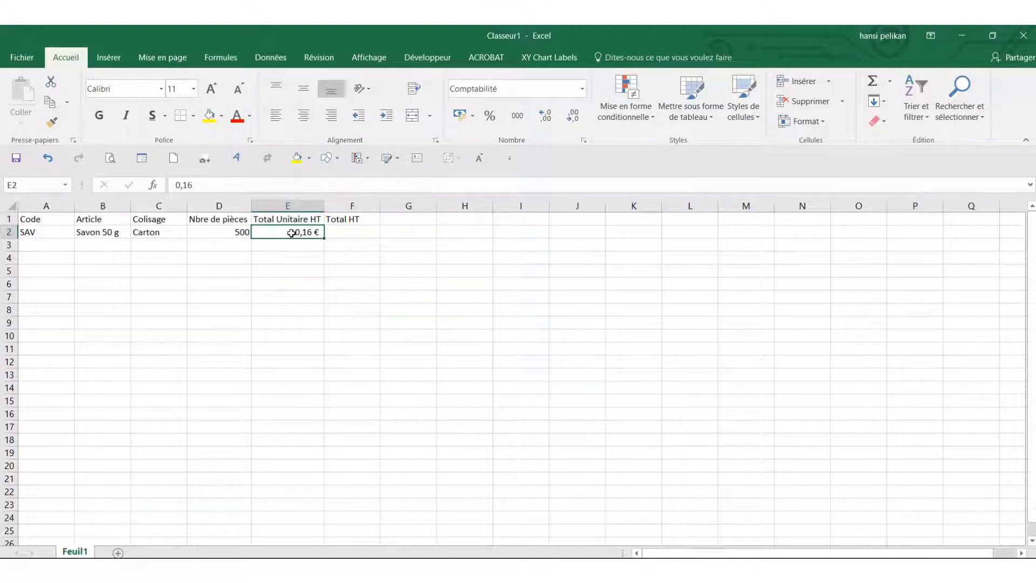
Step: Calculate the soap row's Total HT in F2 with the formula =D2*E2
left_click(343, 233)
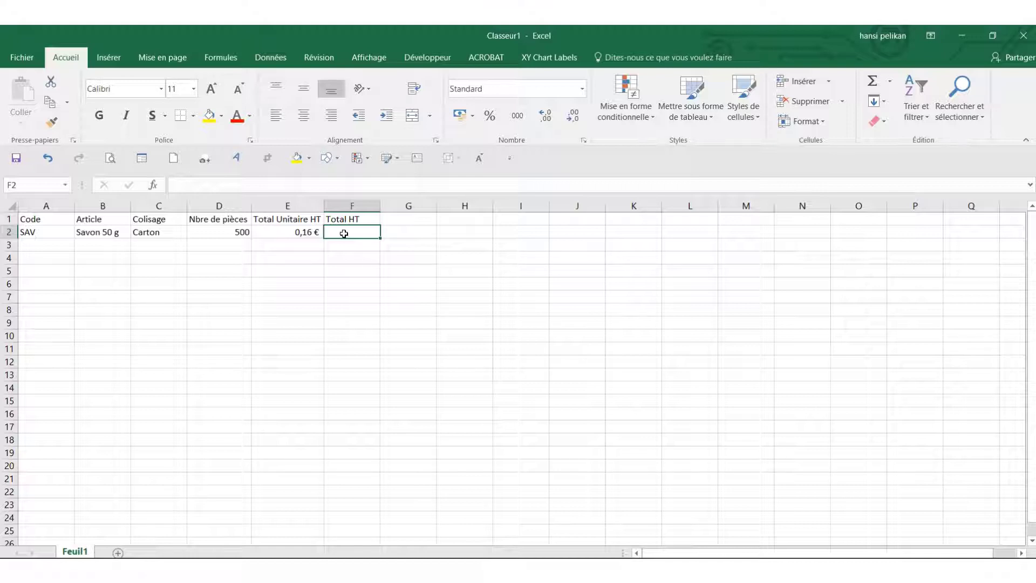
type("=")
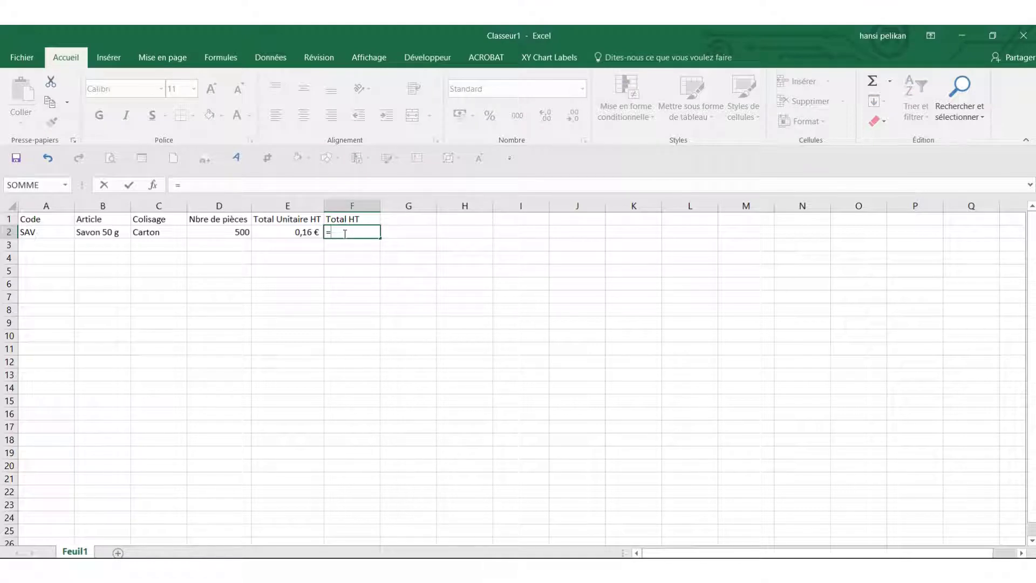
left_click(232, 234)
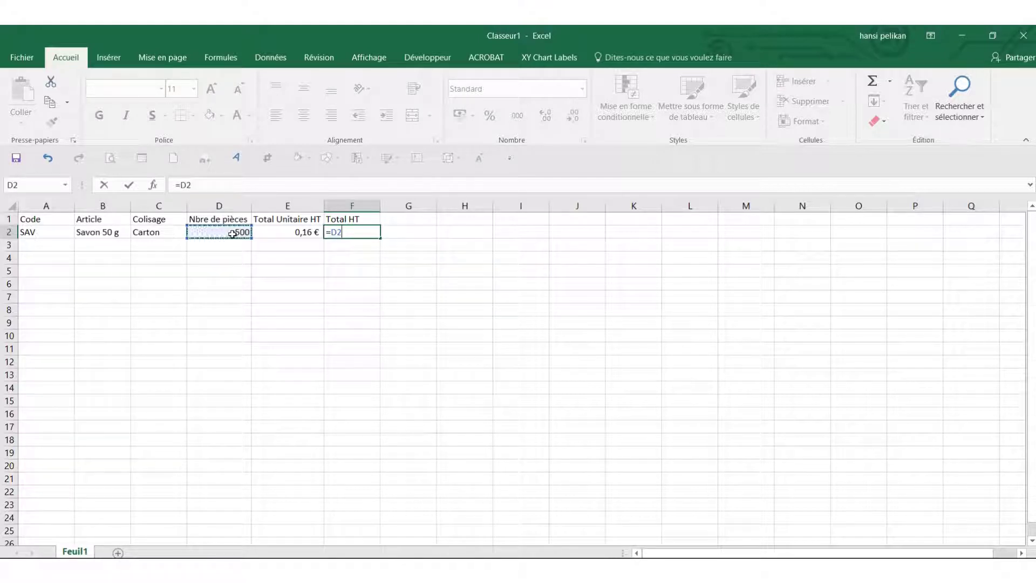
type("*")
left_click(275, 232)
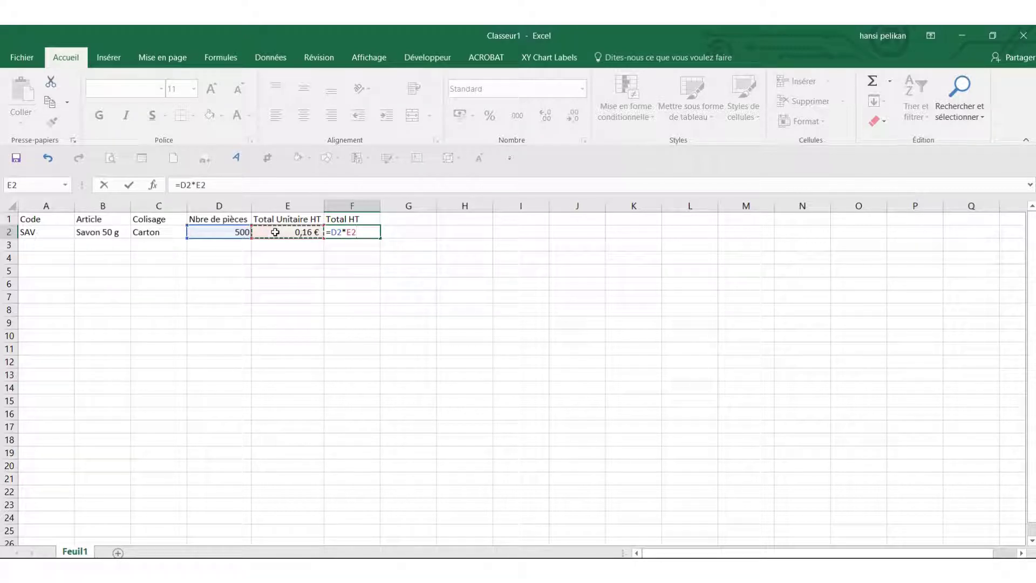
key("Return")
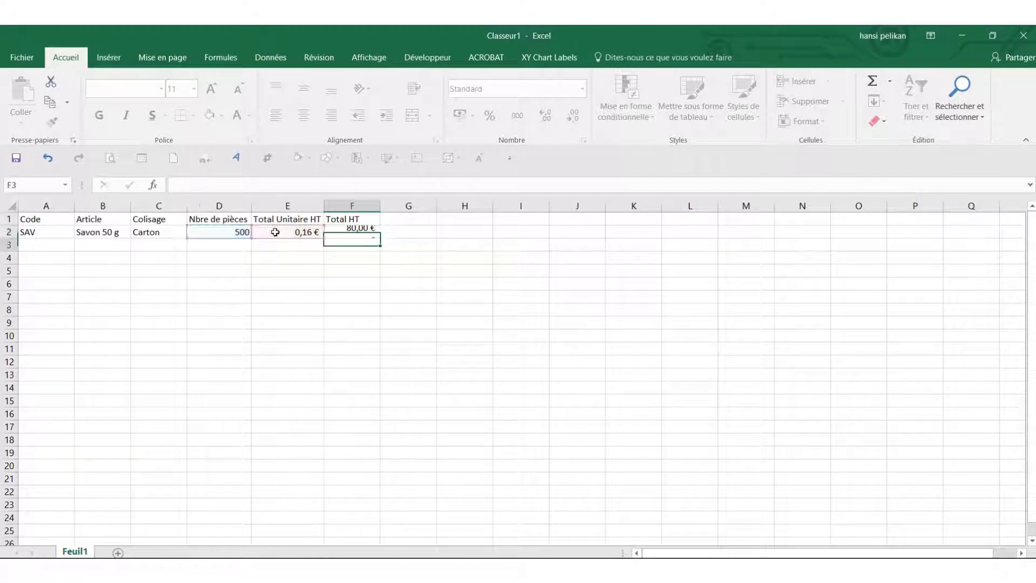
Step: Review the headers and the soap row's entries cell by cell, from the code through to the Total HT formula in F2
left_click(344, 227)
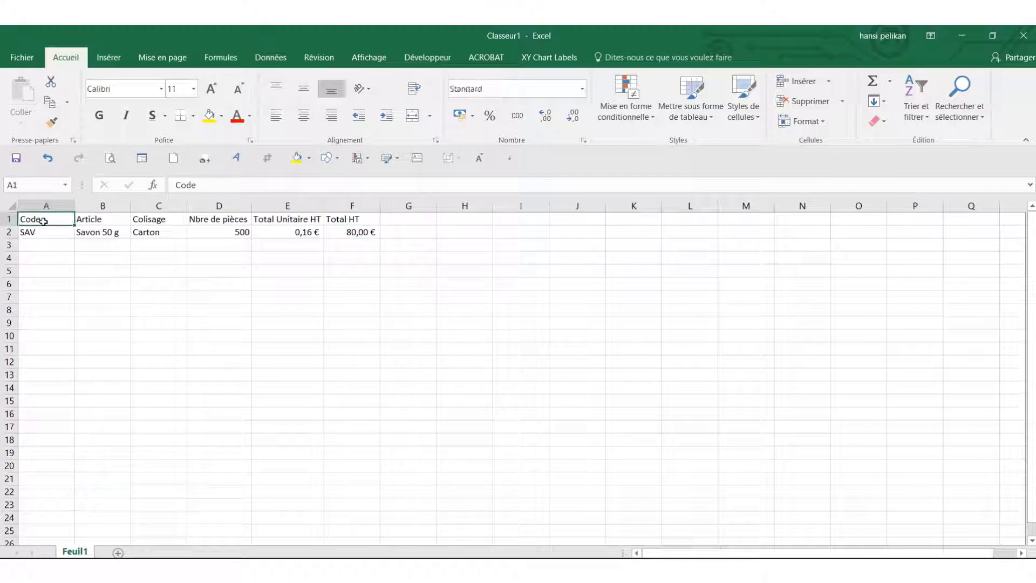
left_click(39, 221)
left_click(103, 231)
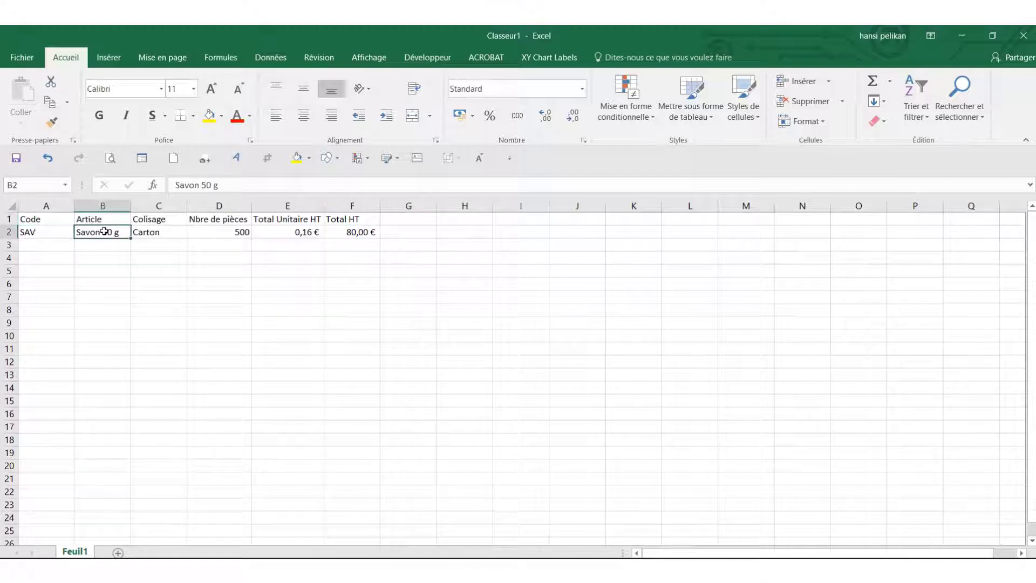
left_click(146, 219)
left_click(195, 219)
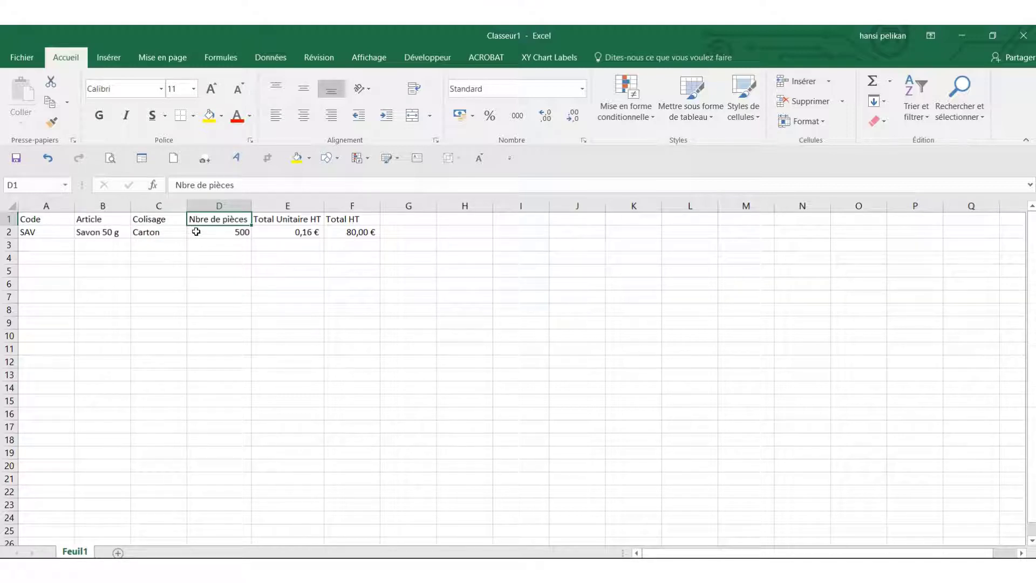
left_click(196, 231)
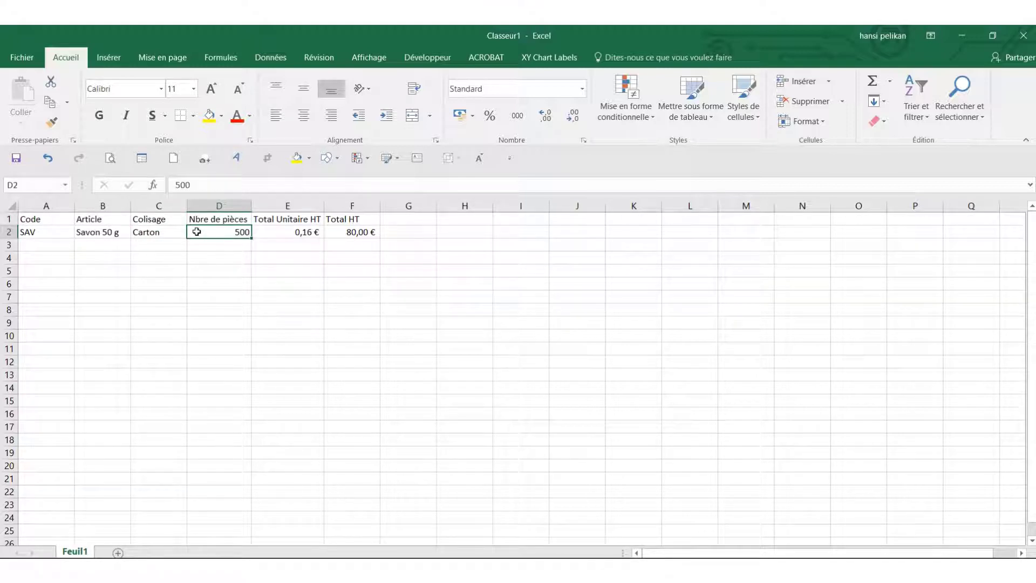
left_click(293, 231)
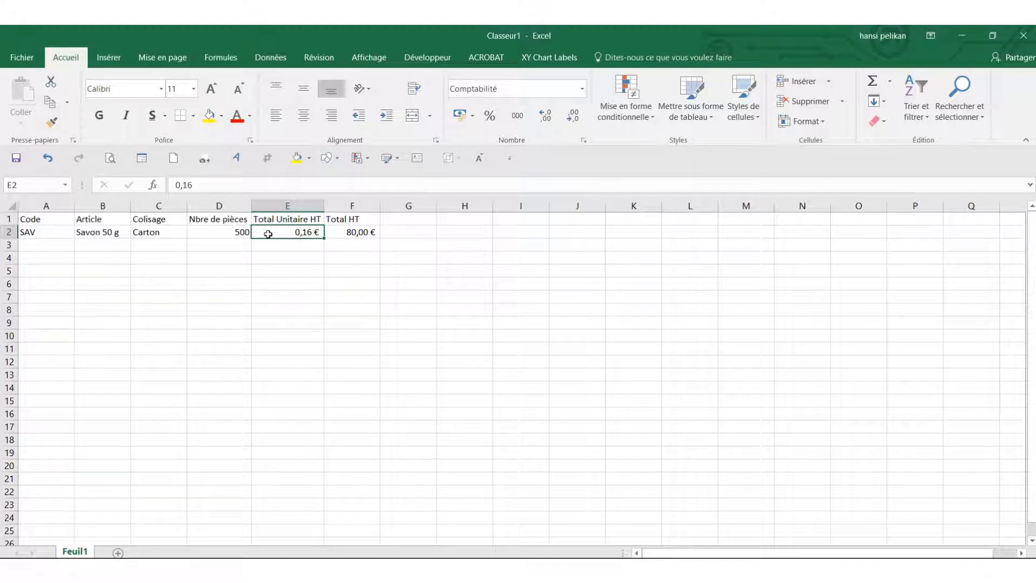
left_click(343, 236)
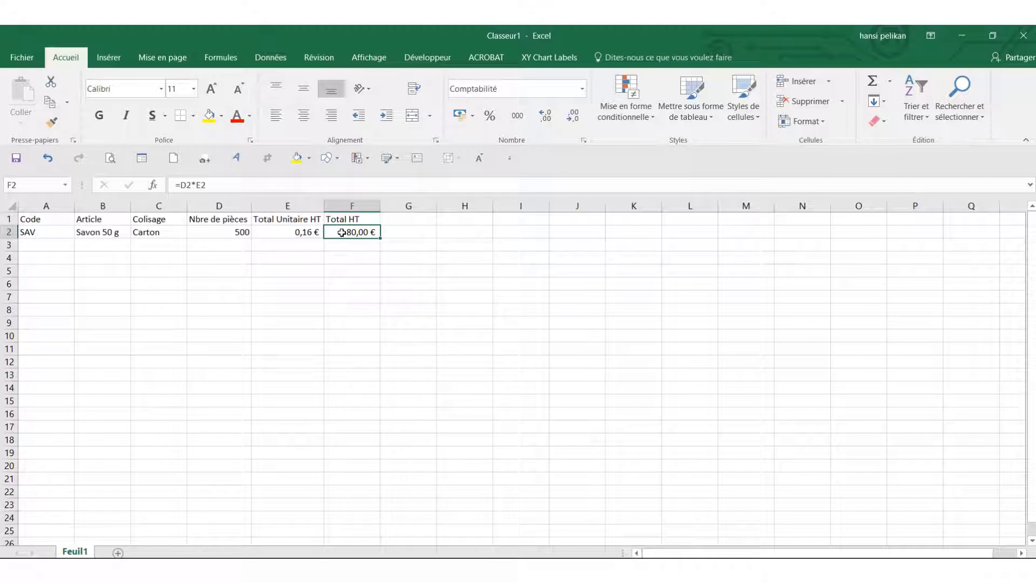
mouse_move(416, 27)
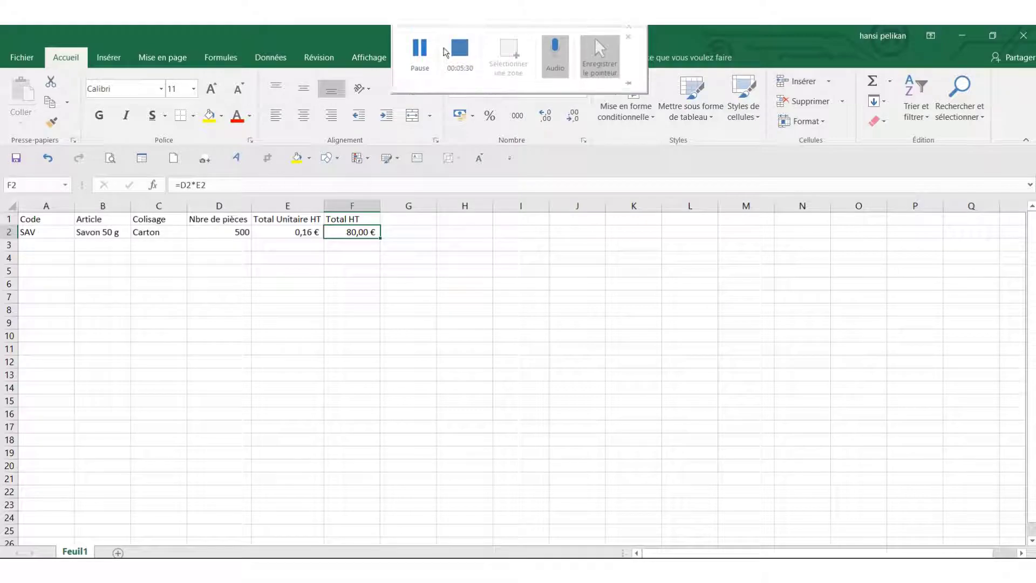